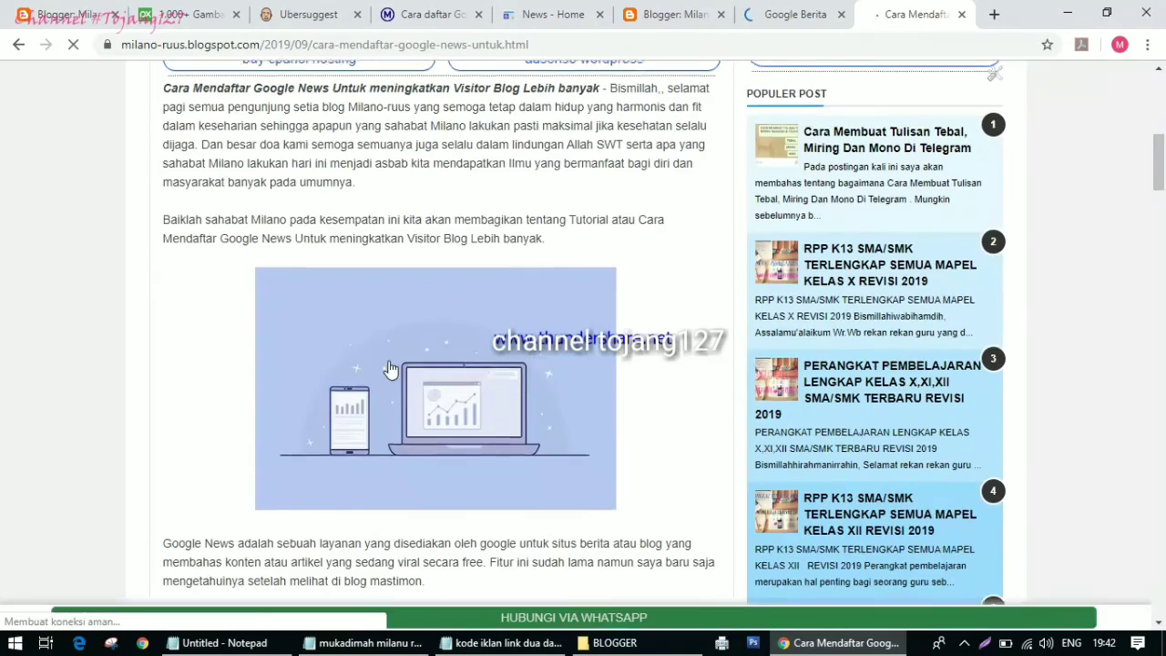
Close the Google Berita page and open the Google News link in step 1 of the article's Cara Mendaftar Google News section
scroll(390, 365, down, 4)
scroll(390, 365, down, 10)
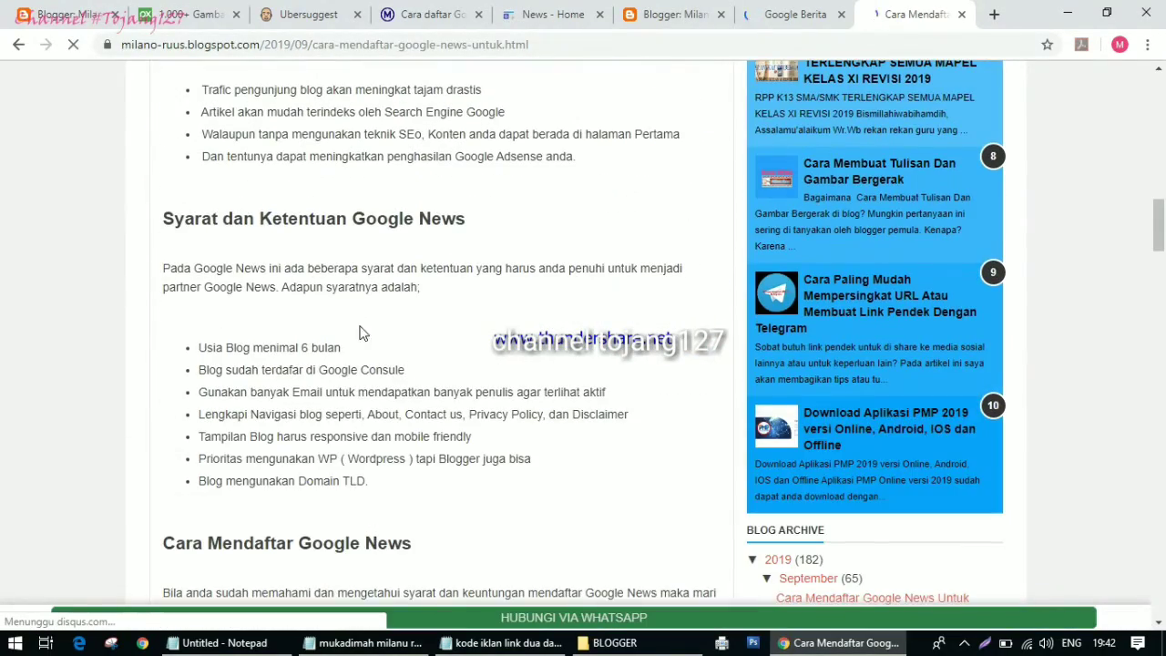
scroll(340, 347, down, 2)
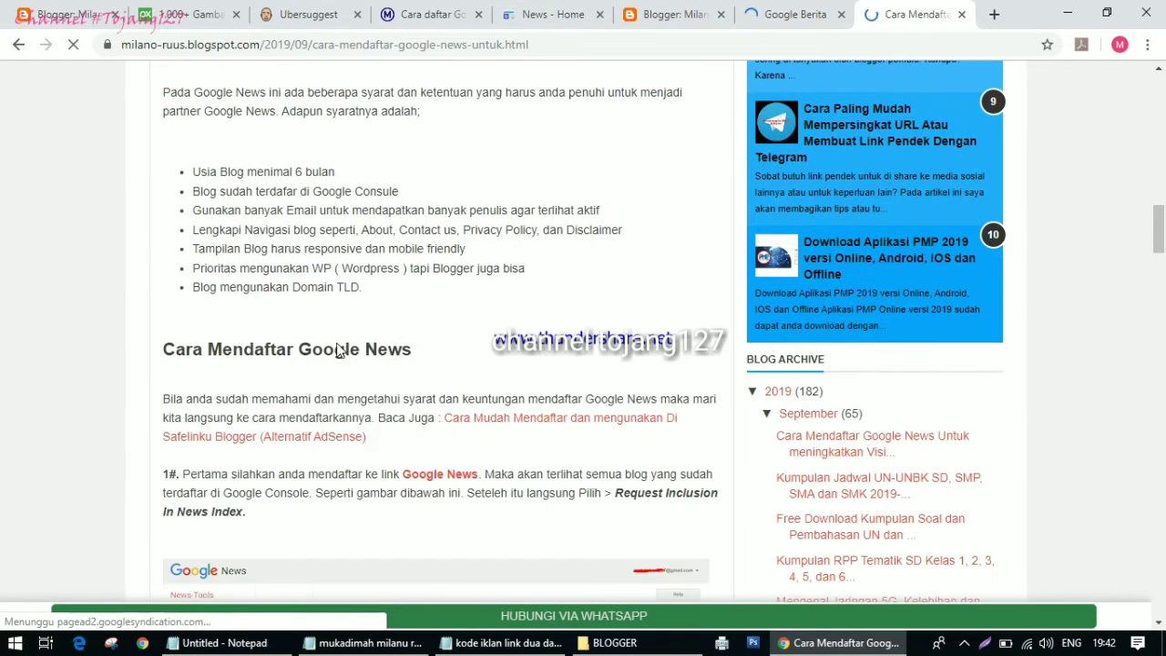
scroll(407, 415, down, 2)
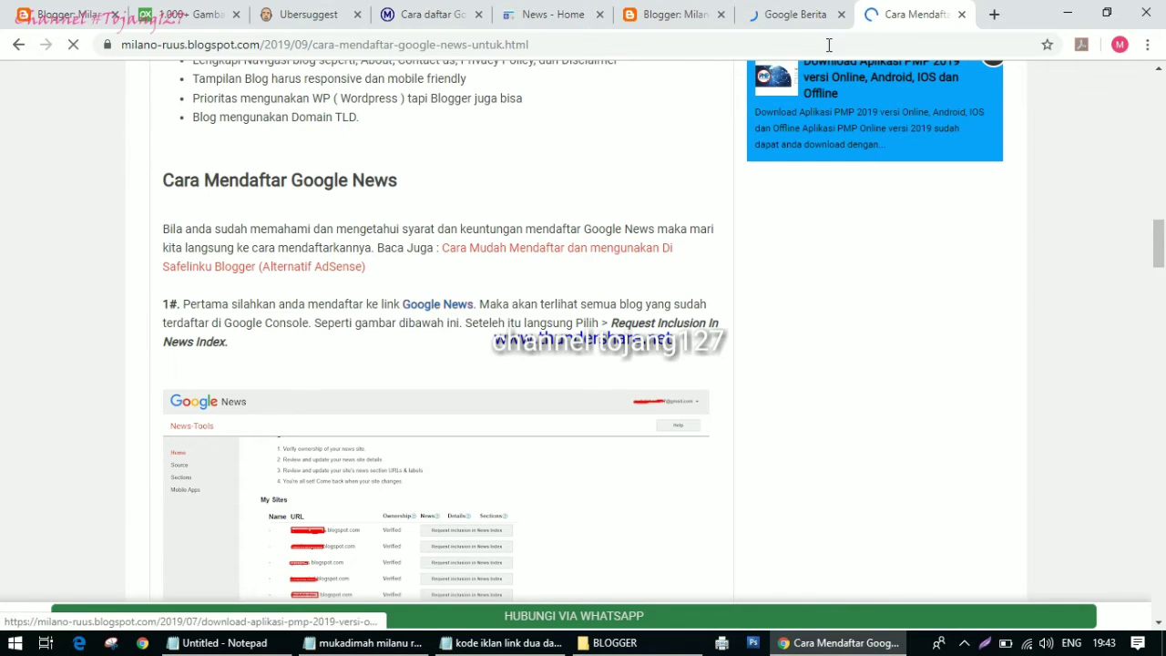
click(840, 15)
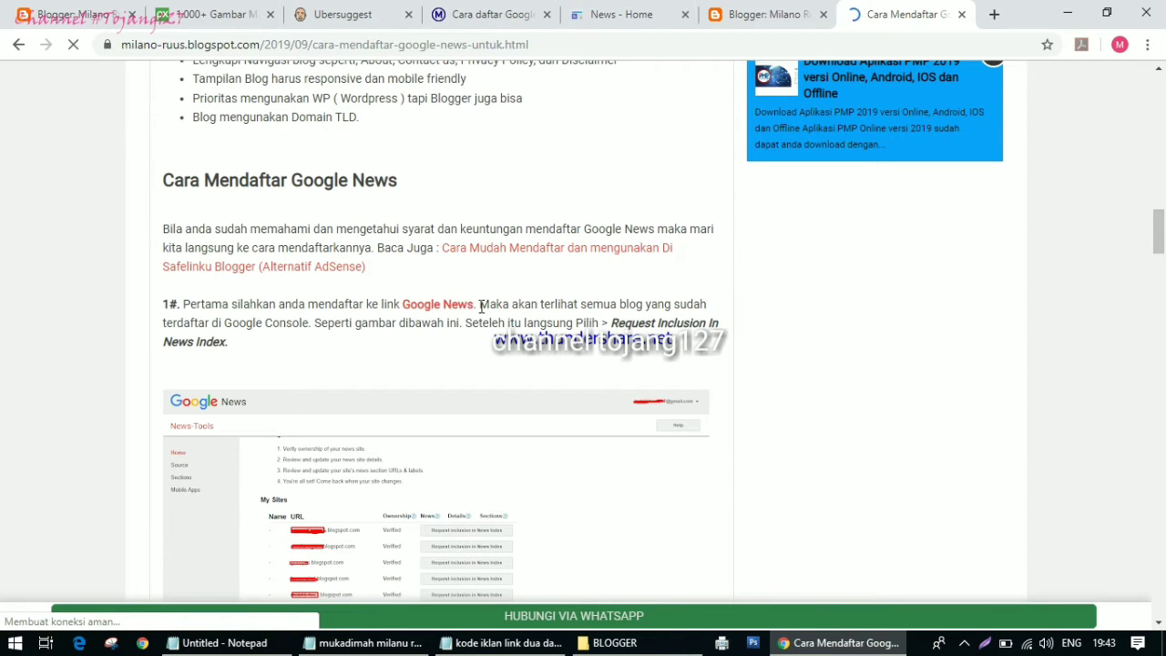
click(448, 306)
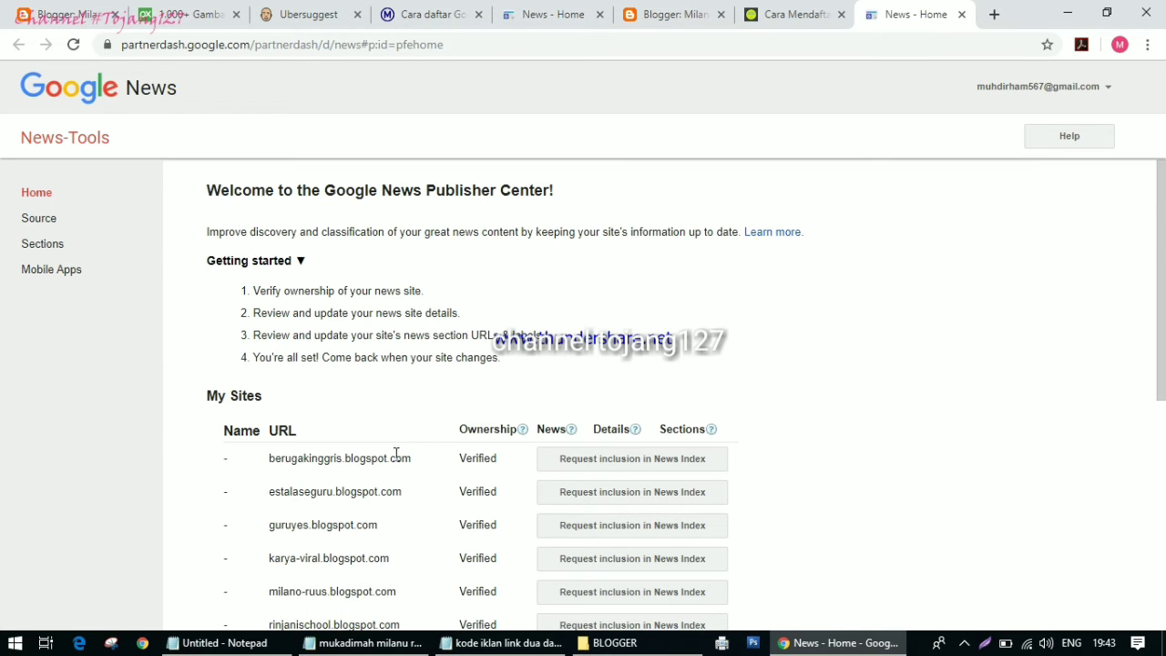
scroll(396, 452, down, 3)
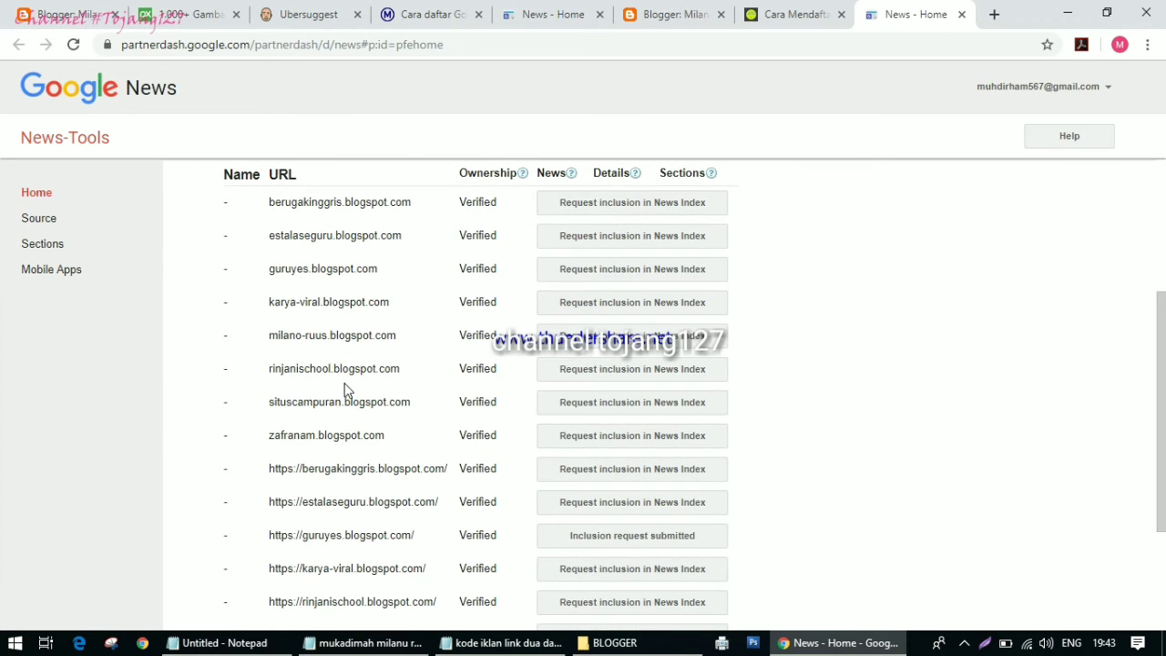
scroll(345, 390, down, 2)
scroll(347, 398, up, 3)
scroll(347, 398, up, 2)
scroll(356, 405, down, 5)
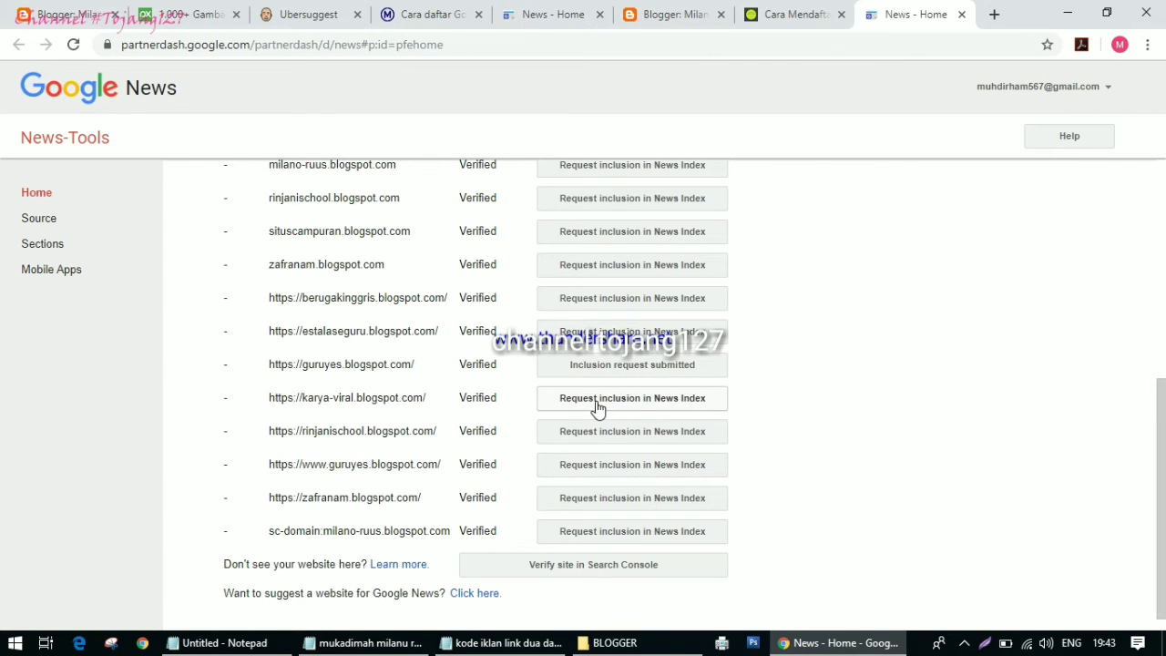
scroll(333, 396, up, 3)
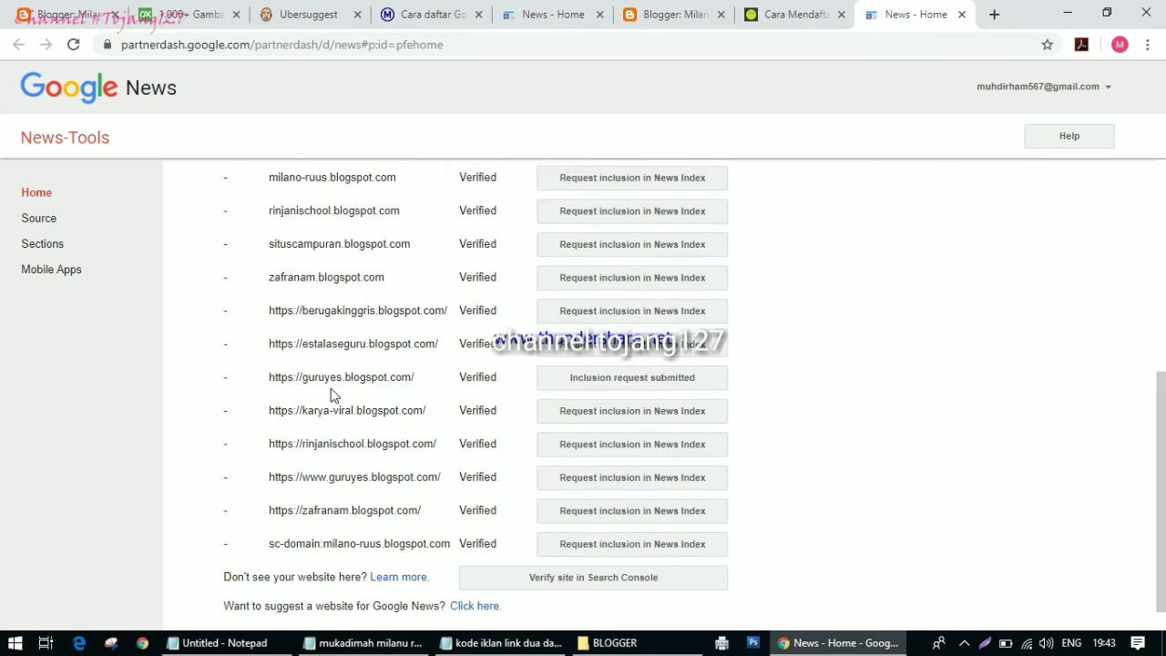
scroll(423, 392, down, 3)
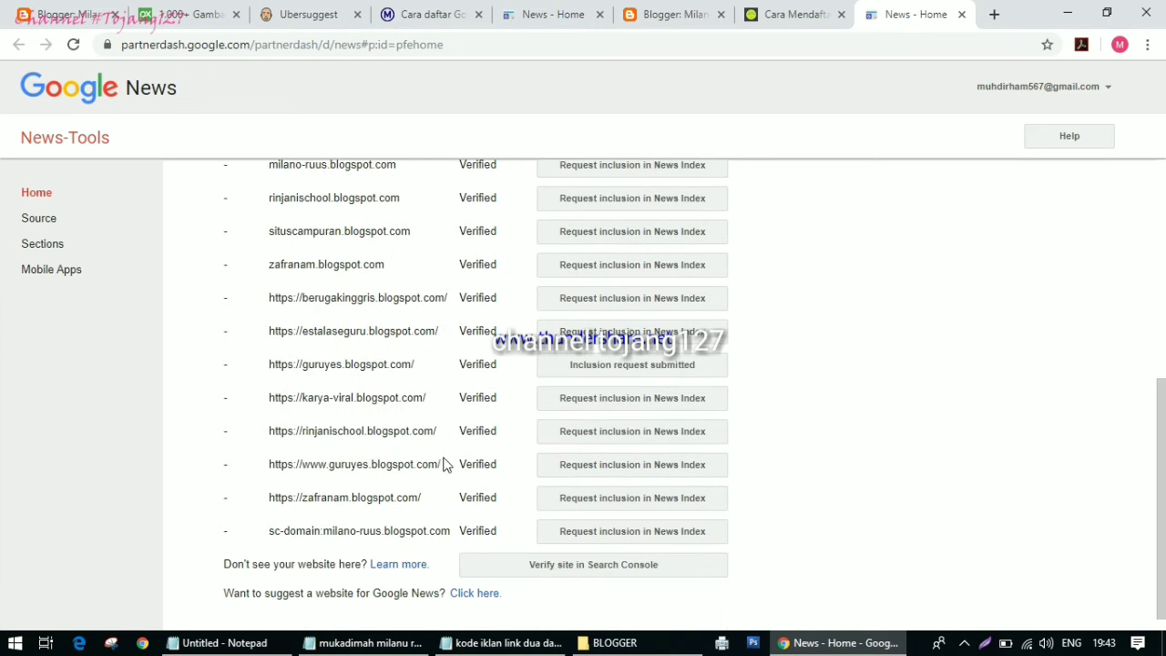
click(633, 407)
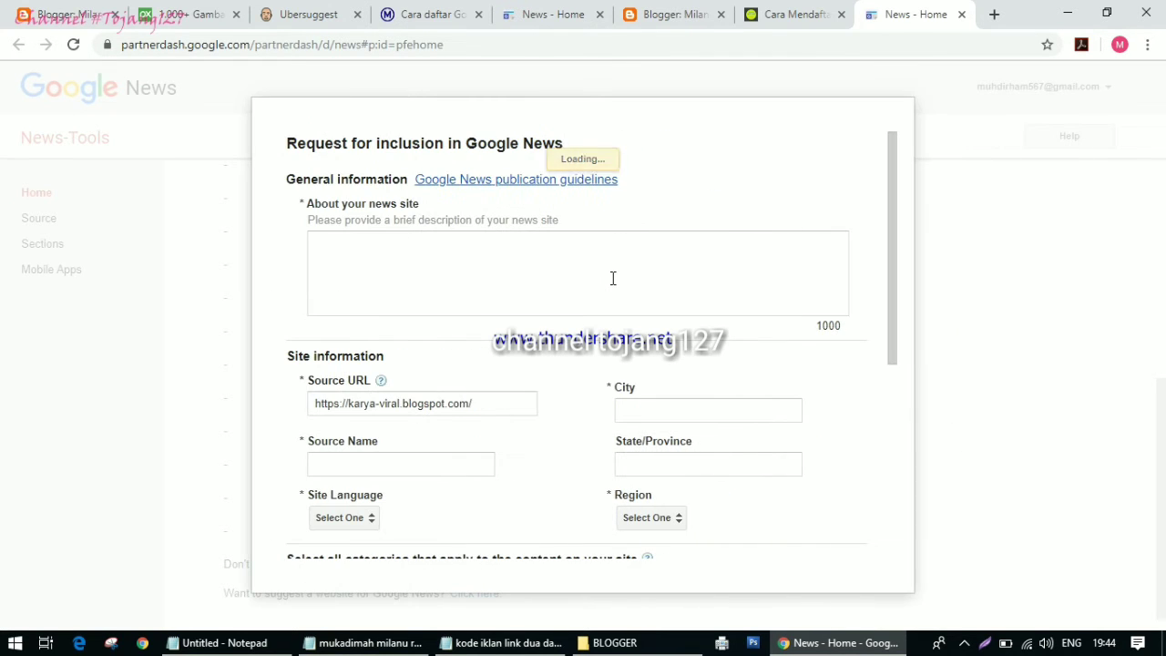
Describe the news site as "membahas tentang berita viral dan informasi terkini yang ada di indonesi" and enter the source name "karya viral"
click(388, 278)
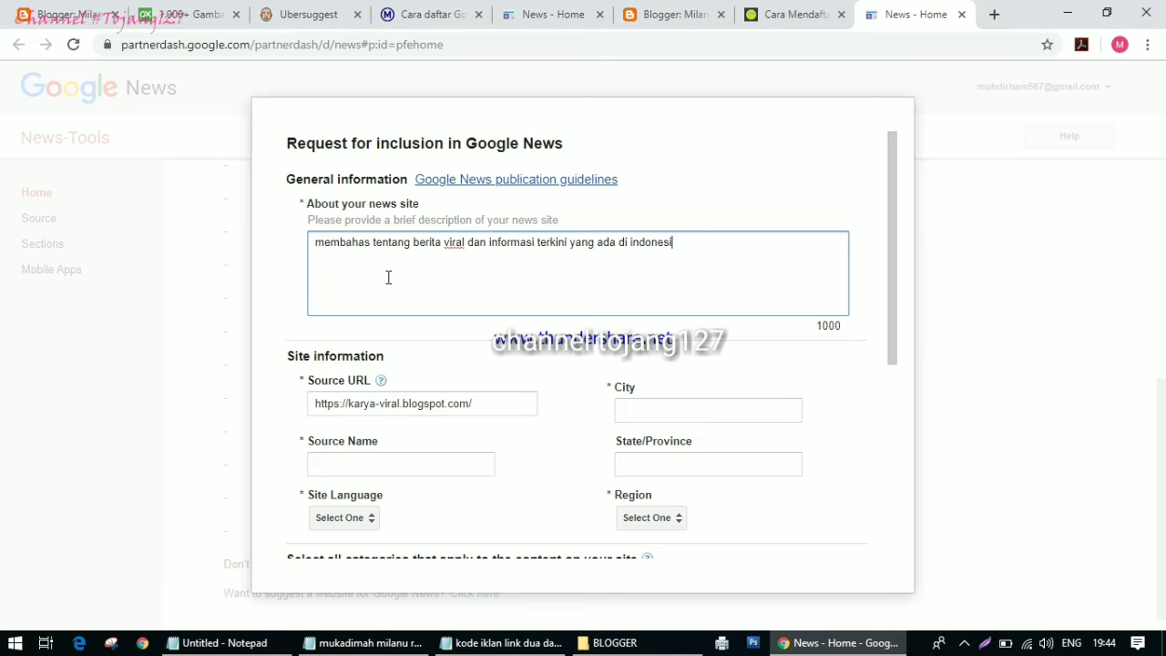
click(478, 404)
click(393, 468)
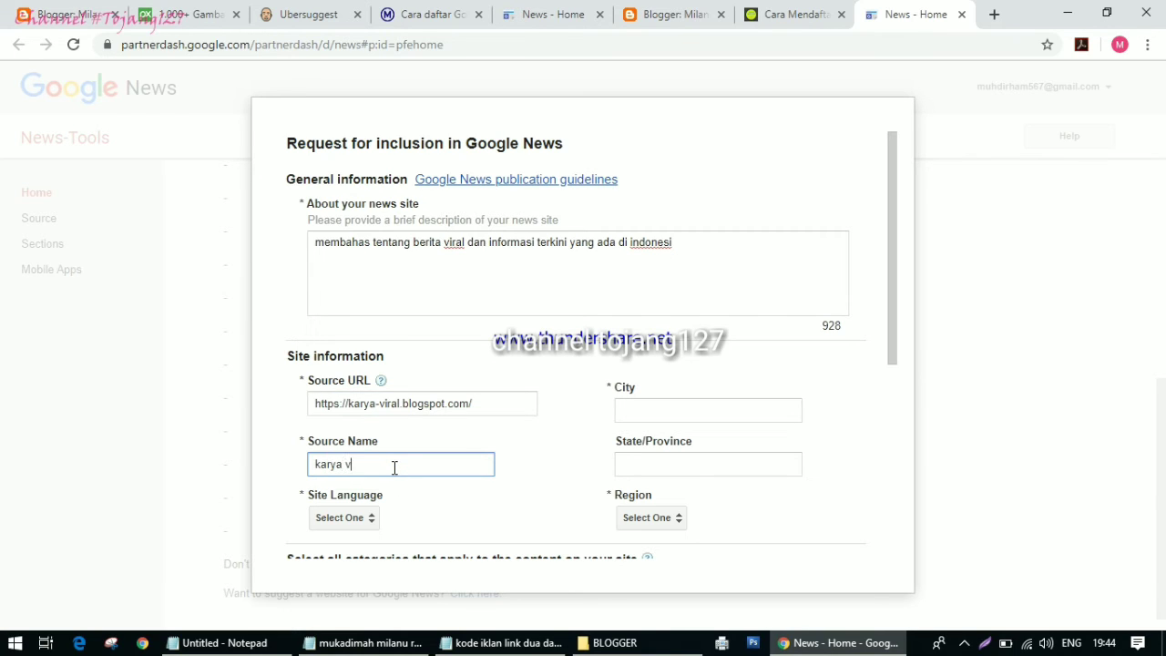
Set the site language to Indonesian
click(374, 520)
scroll(401, 529, down, 15)
scroll(405, 541, down, 1)
scroll(405, 540, up, 5)
scroll(404, 540, up, 2)
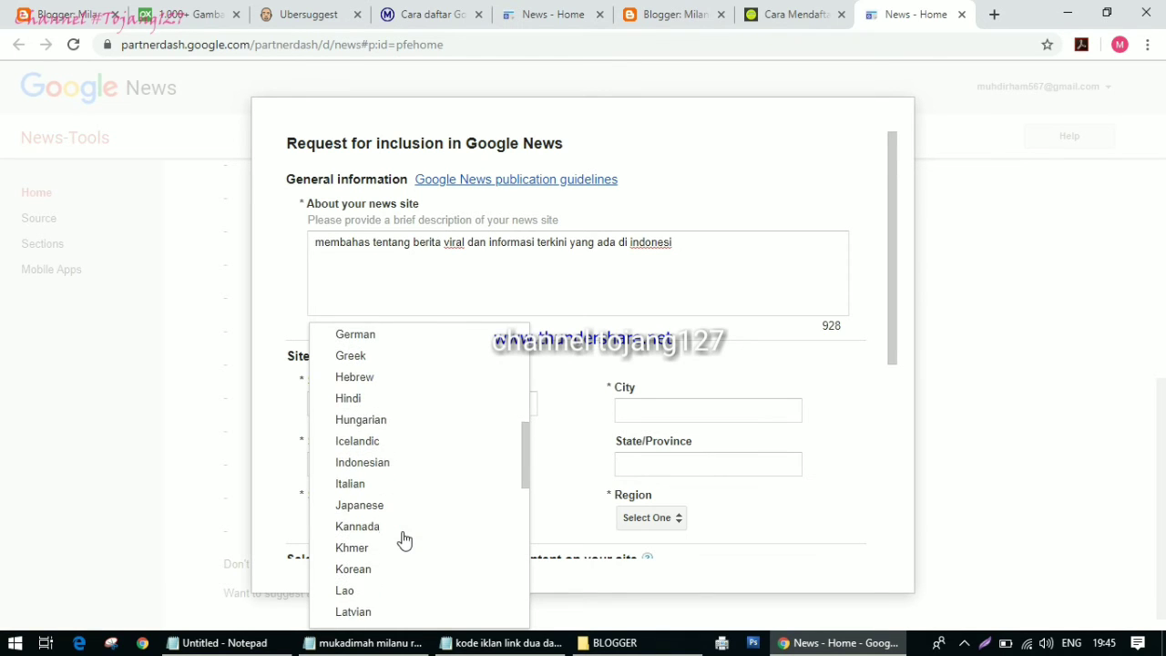
scroll(404, 540, up, 2)
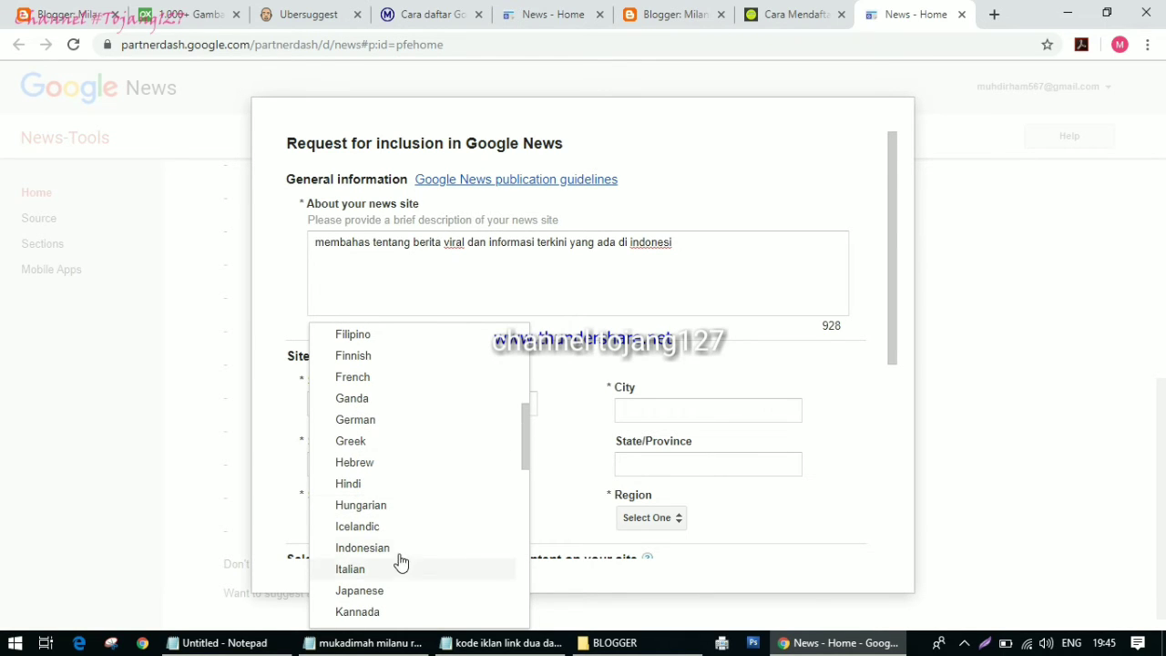
click(398, 550)
Enter Selong as the city and Nusa Tengara Barat as the state or province
click(688, 415)
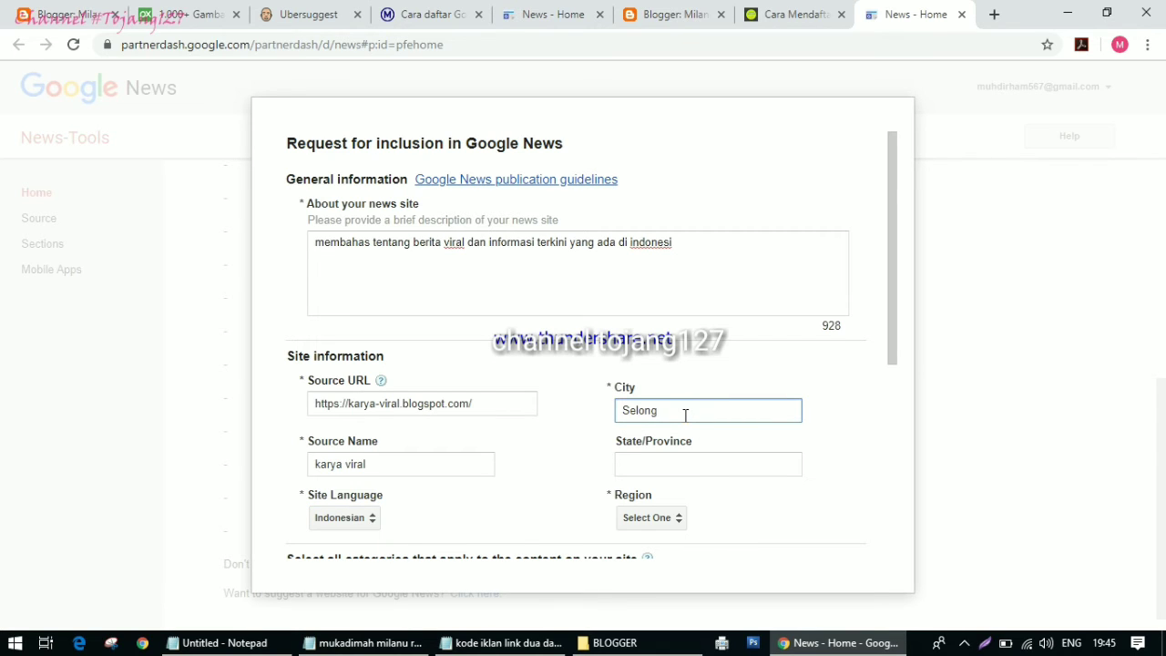
click(675, 455)
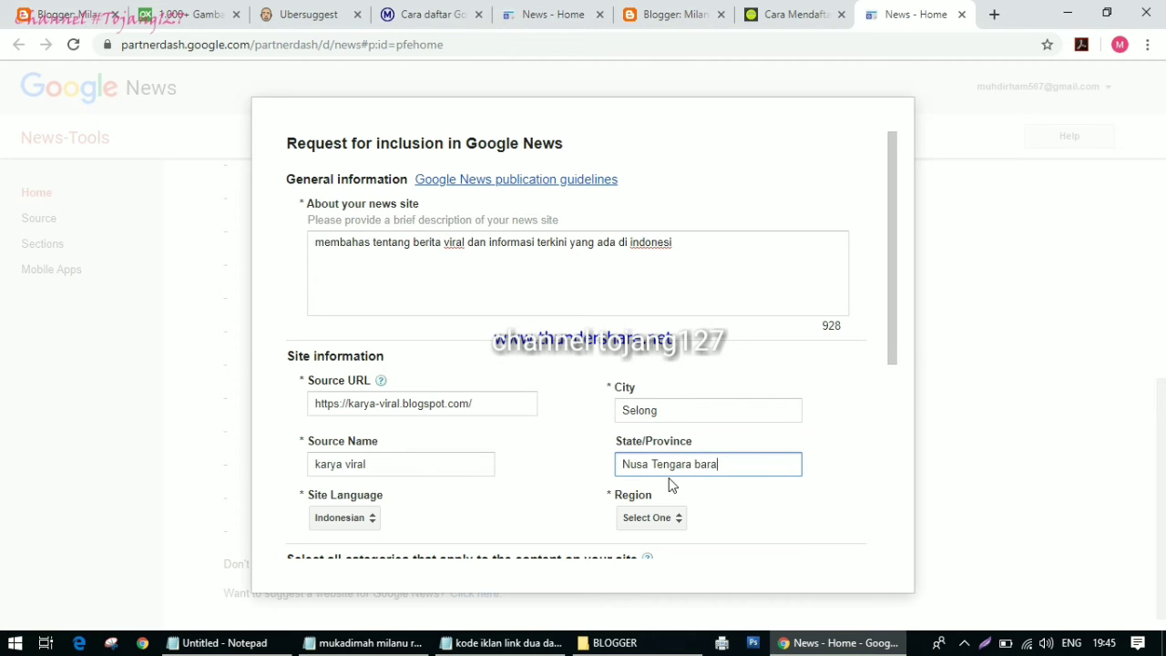
scroll(682, 476, down, 2)
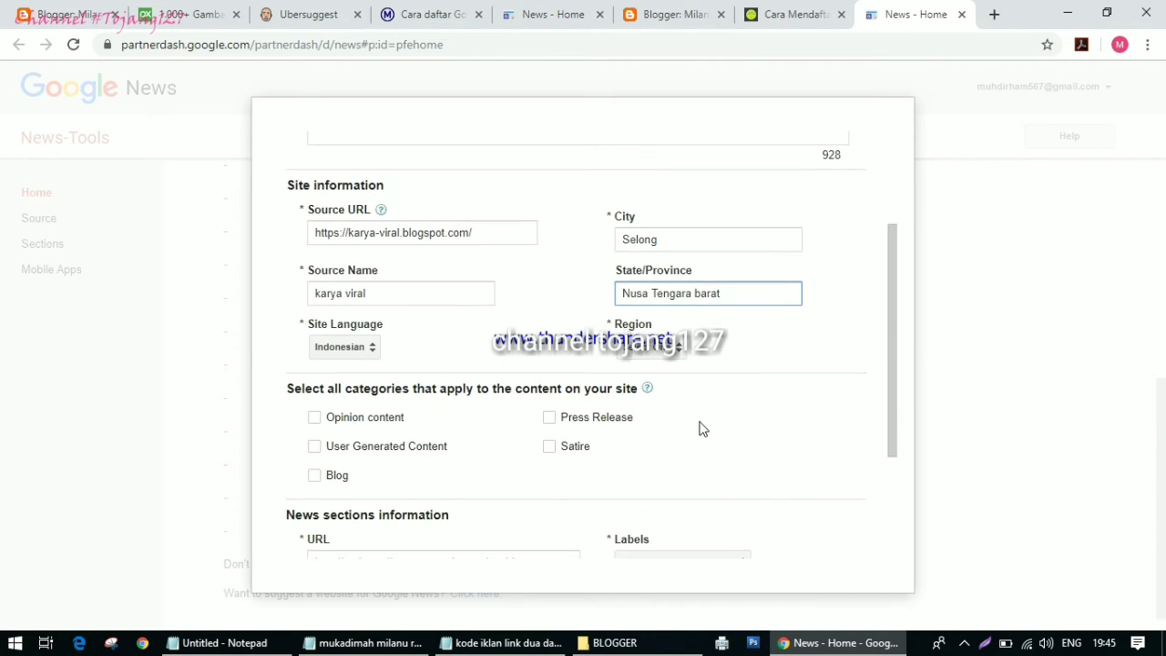
click(701, 292)
text(B)
Set the site's region to Indonesia
click(670, 354)
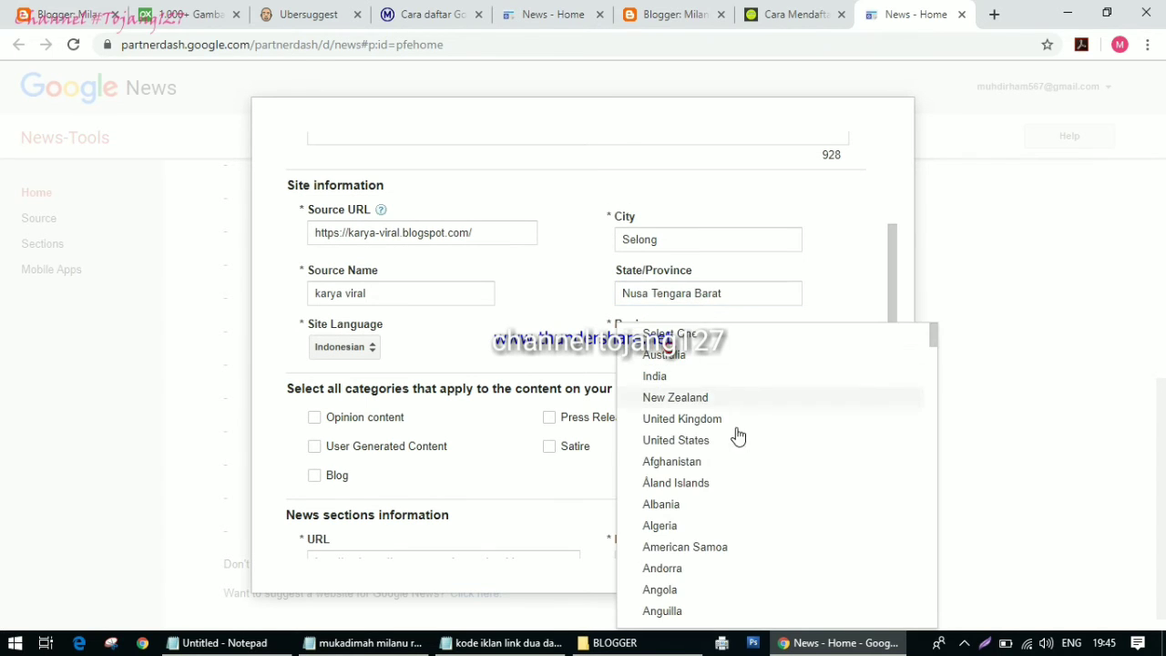
scroll(681, 502, down, 15)
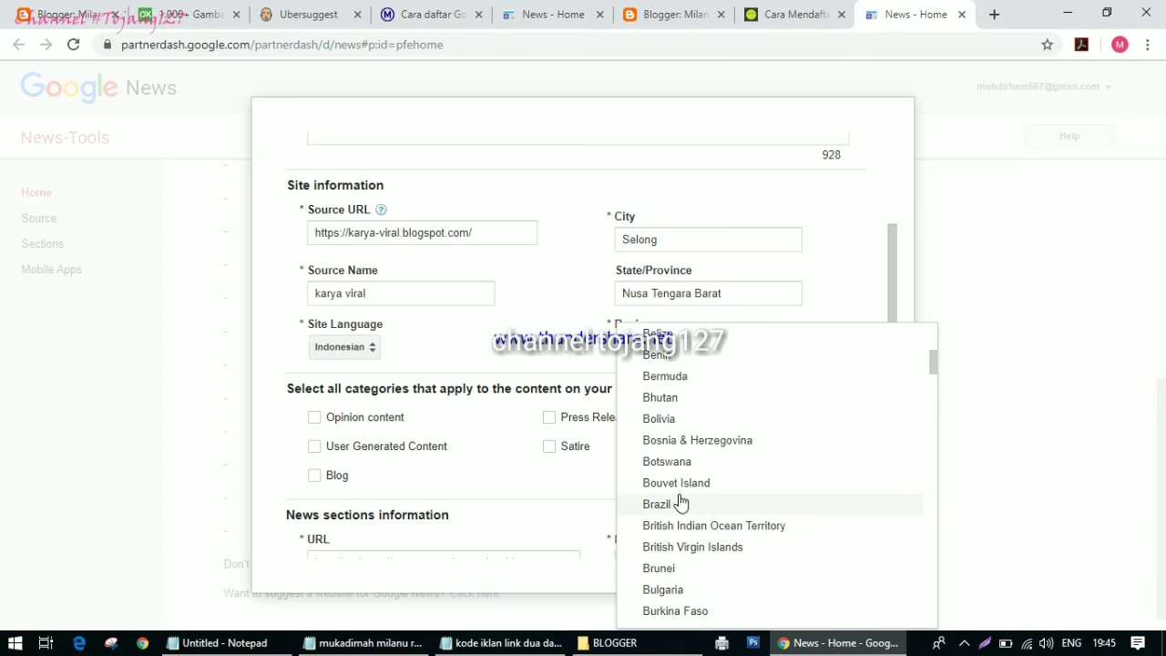
scroll(681, 501, down, 10)
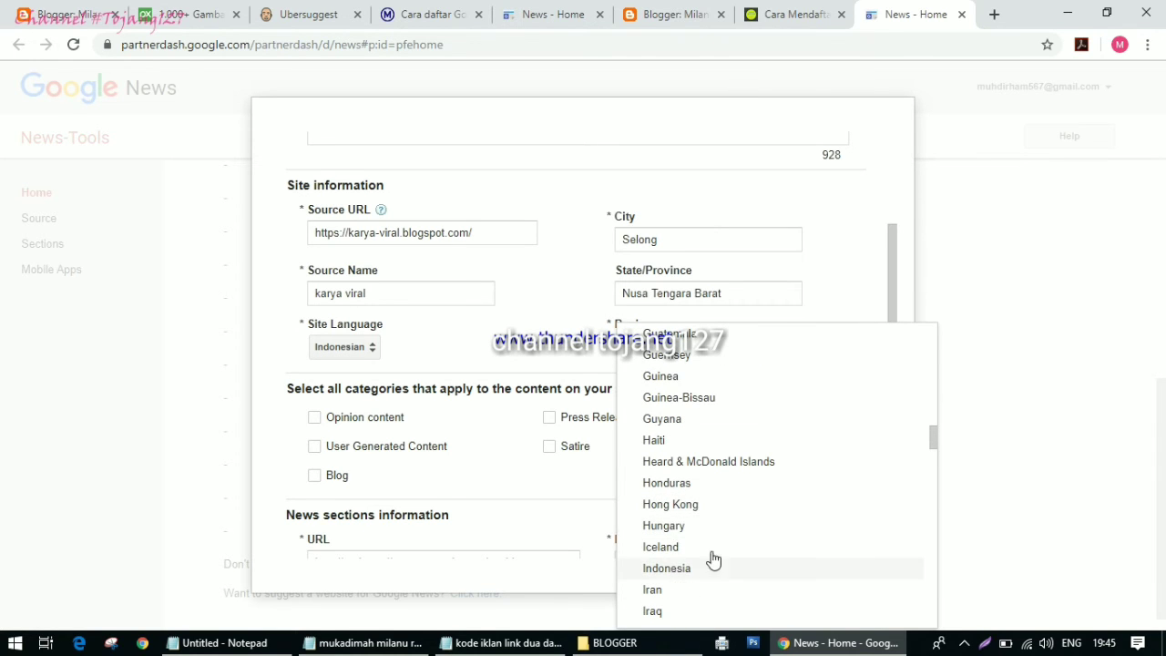
scroll(693, 513, down, 1)
click(679, 399)
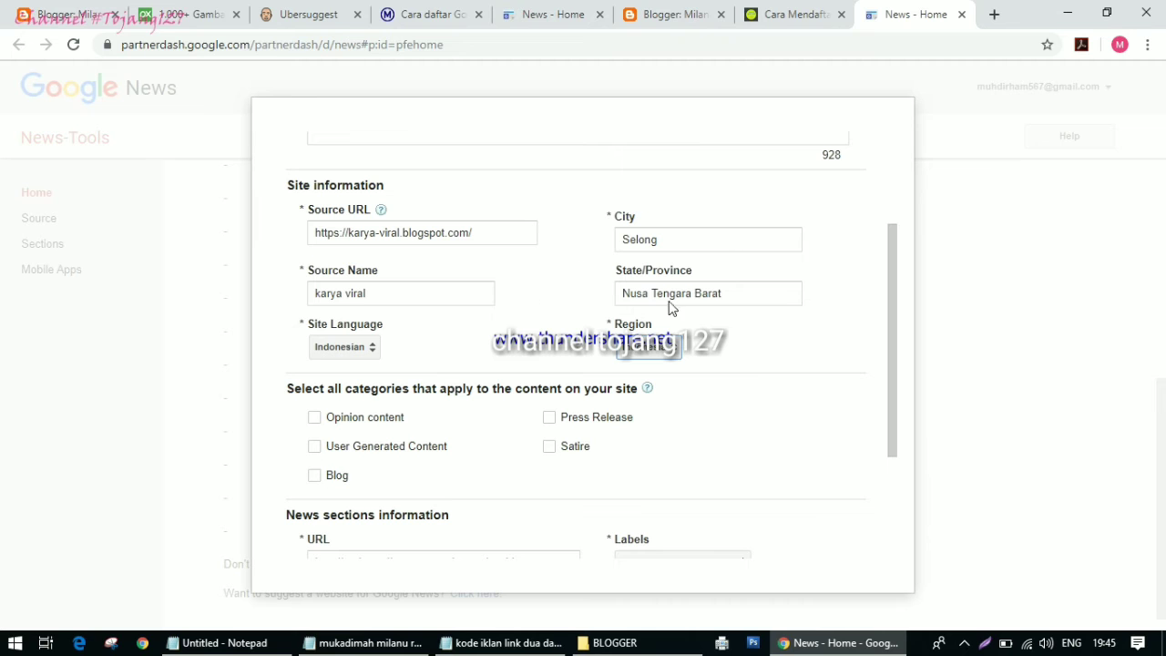
Mark the site's content categories as Opinion content, User Generated Content and Blog
scroll(372, 419, down, 1)
click(314, 333)
click(315, 361)
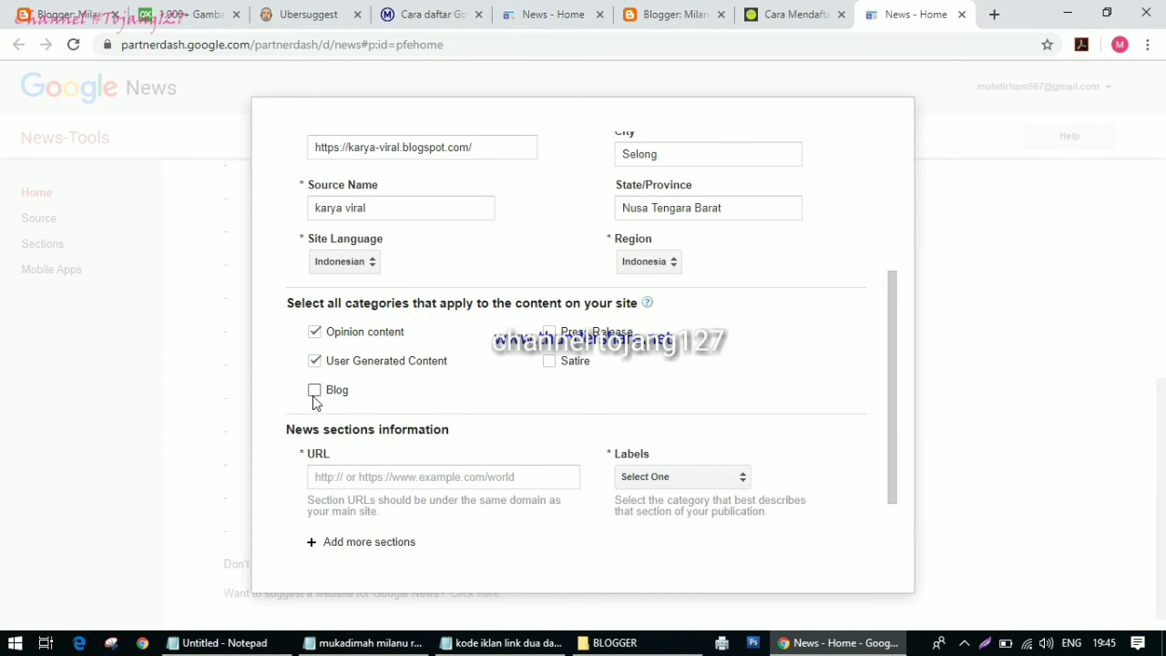
click(313, 391)
scroll(338, 421, down, 1)
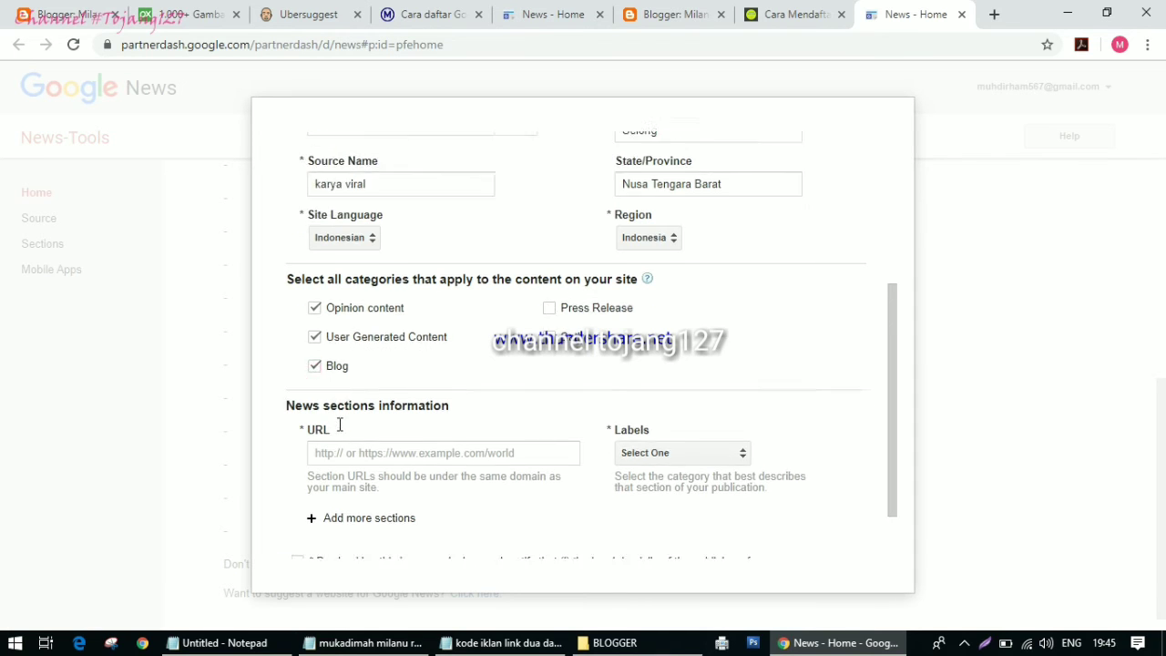
click(375, 393)
scroll(460, 415, up, 2)
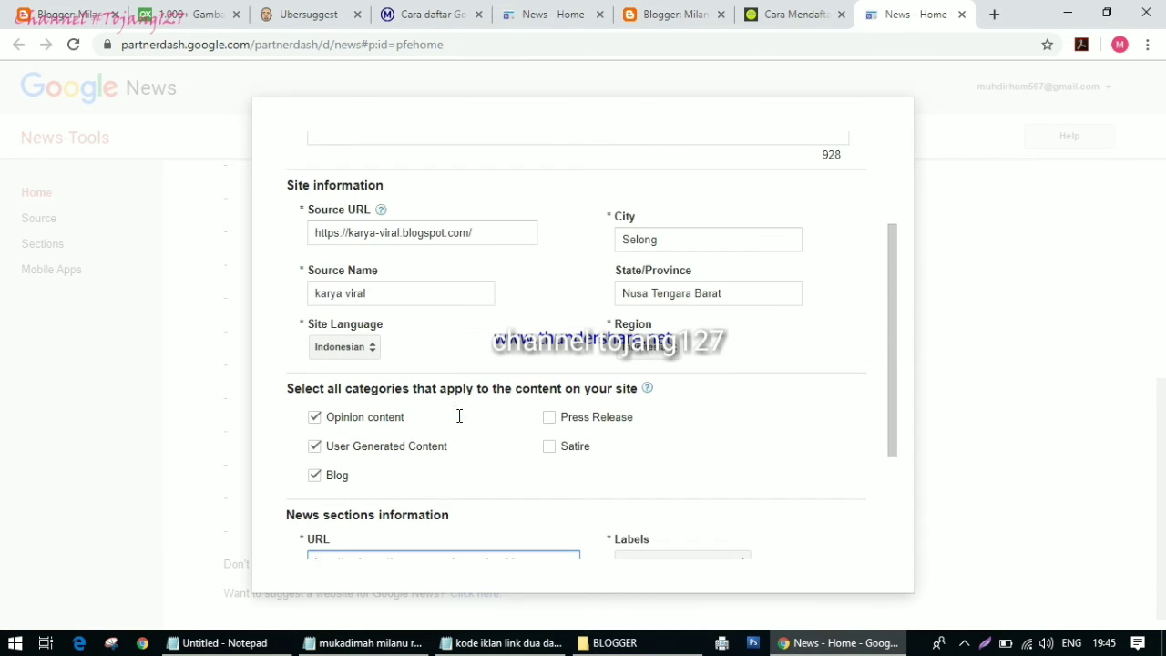
drag(483, 234, 288, 237)
key(ctrl+c)
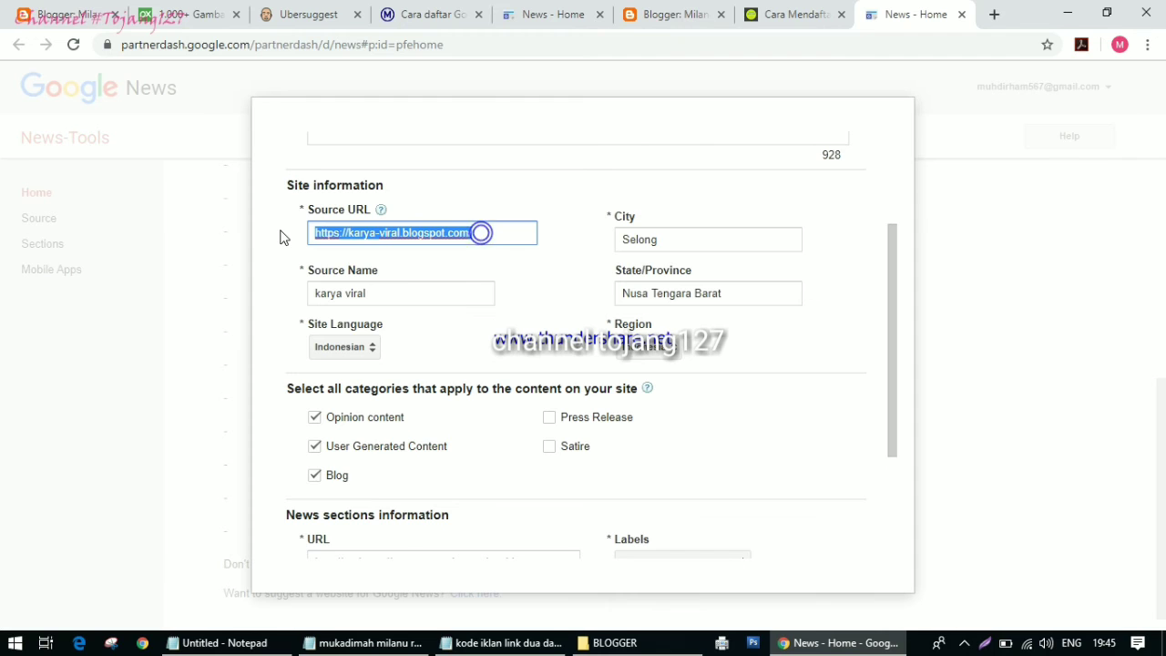
scroll(406, 401, down, 2)
click(394, 381)
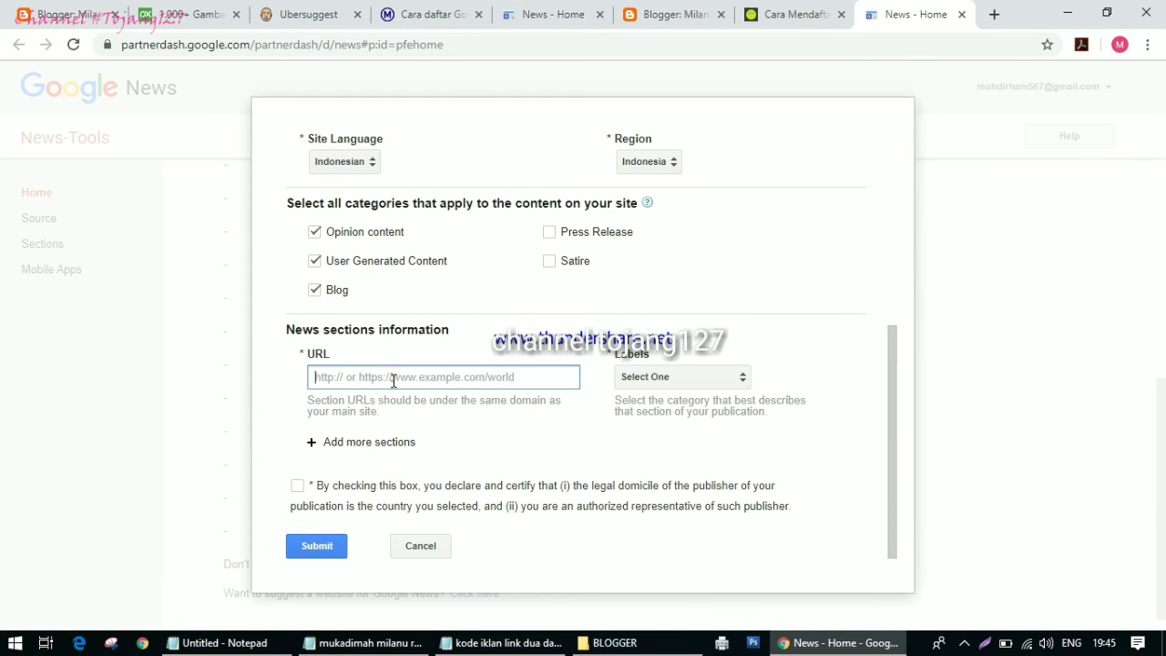
right_click(392, 379)
click(446, 251)
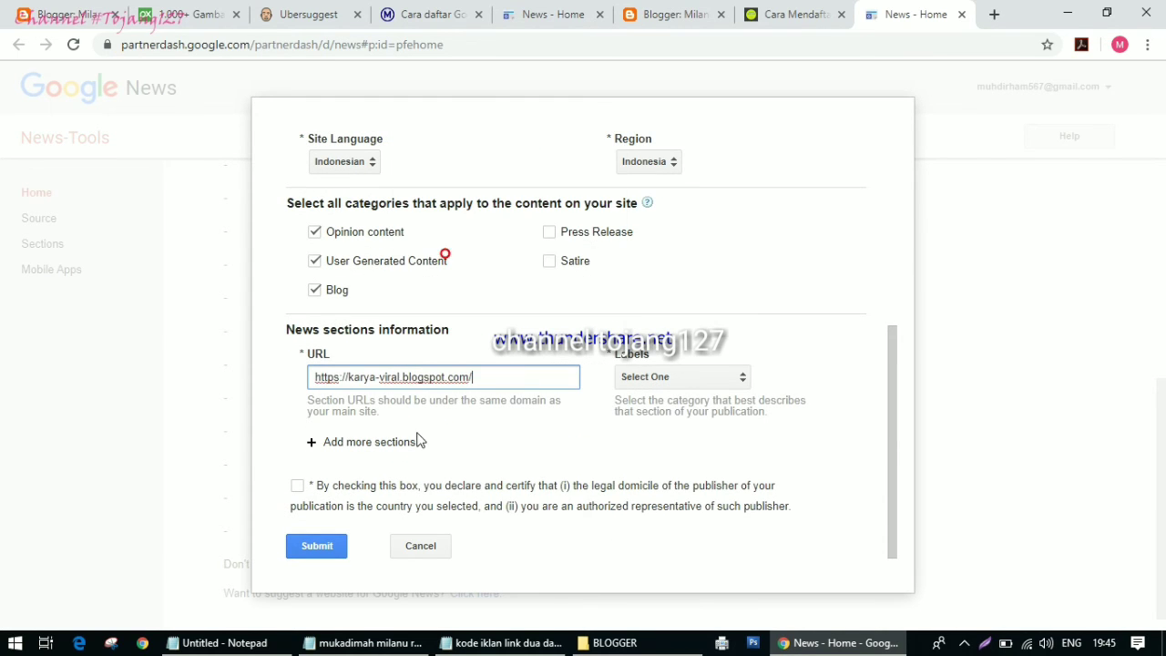
Label the news section as Entertainment
click(743, 379)
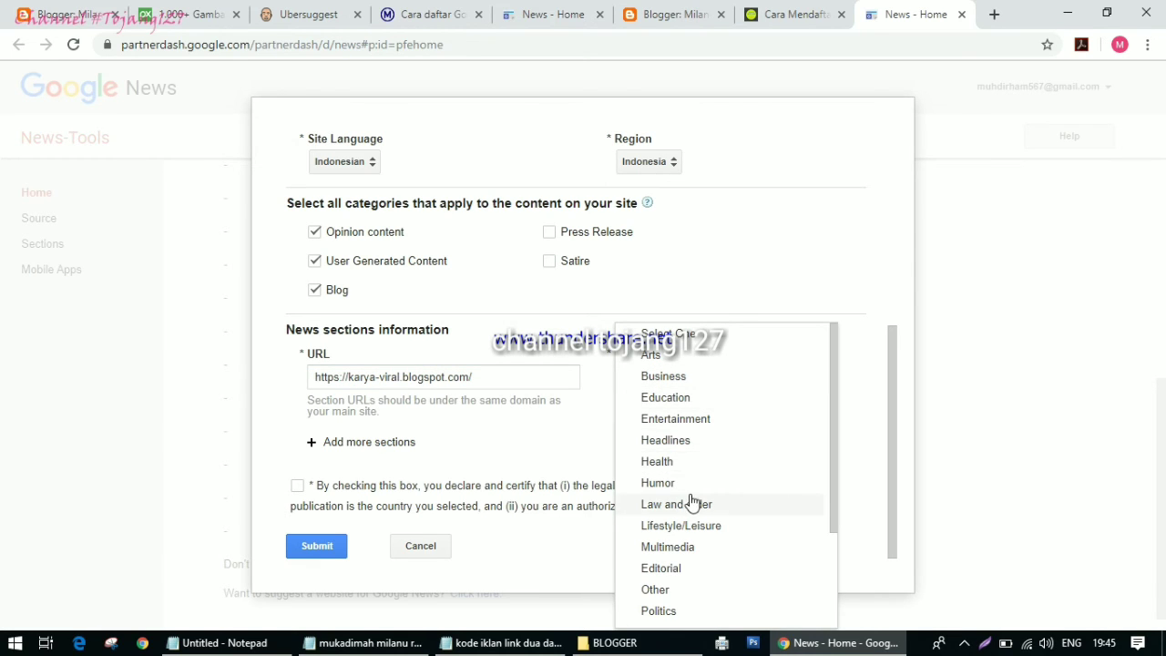
scroll(693, 501, down, 2)
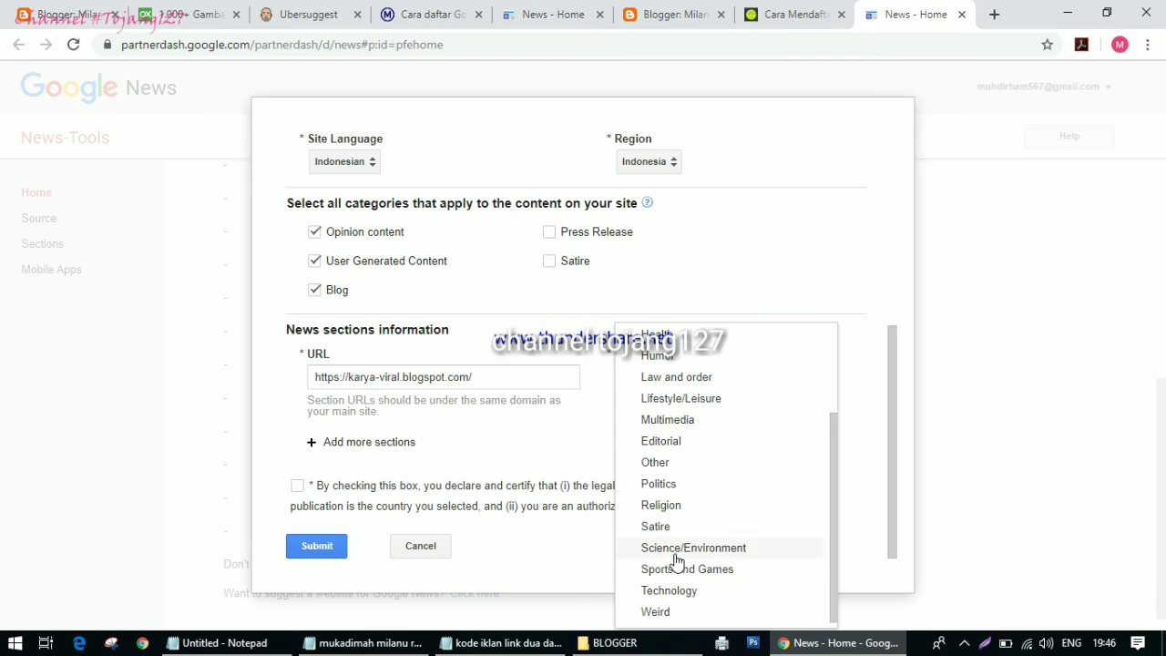
scroll(692, 492, up, 2)
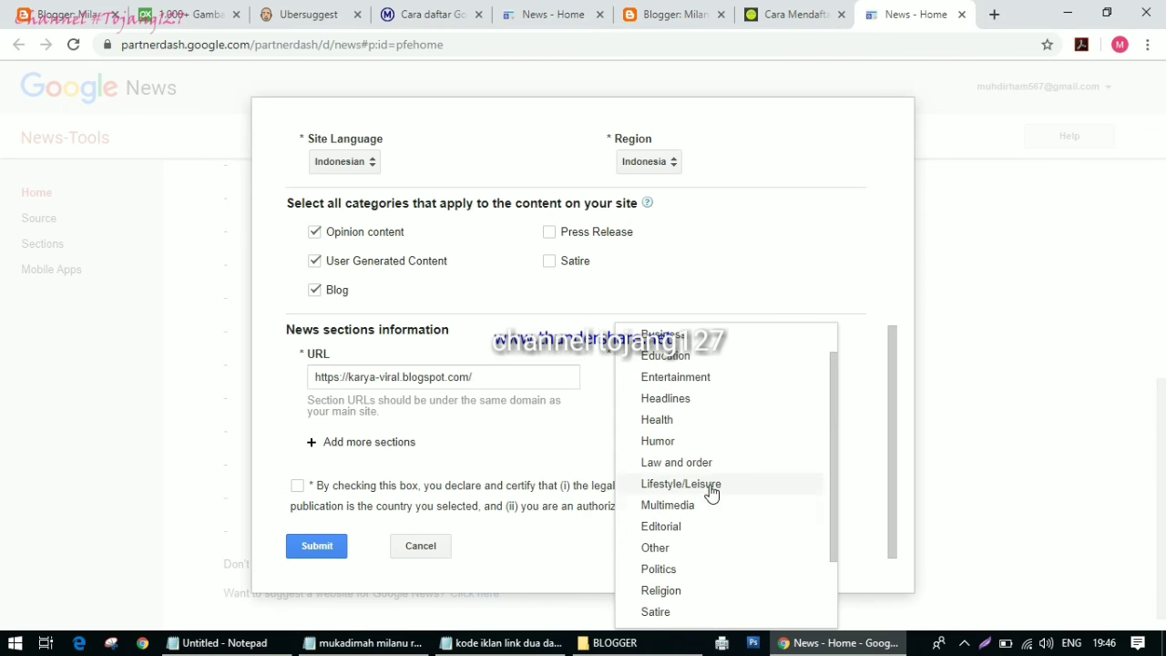
scroll(711, 493, up, 1)
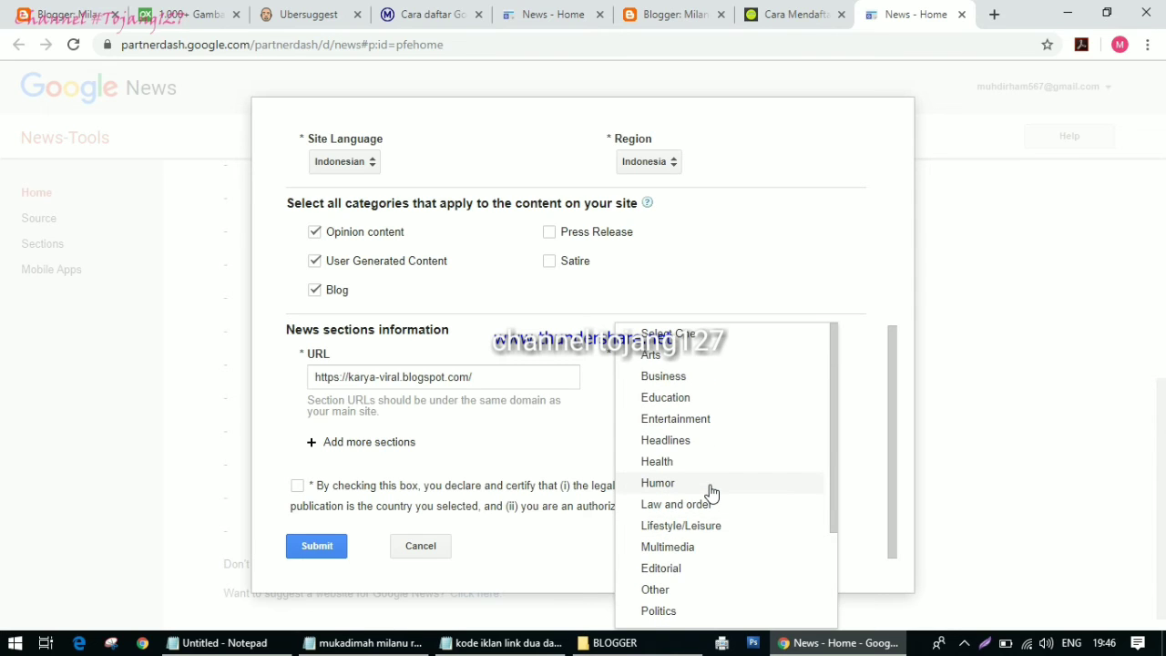
click(697, 421)
Accept the publisher domicile and representative declaration and submit the inclusion request
click(305, 489)
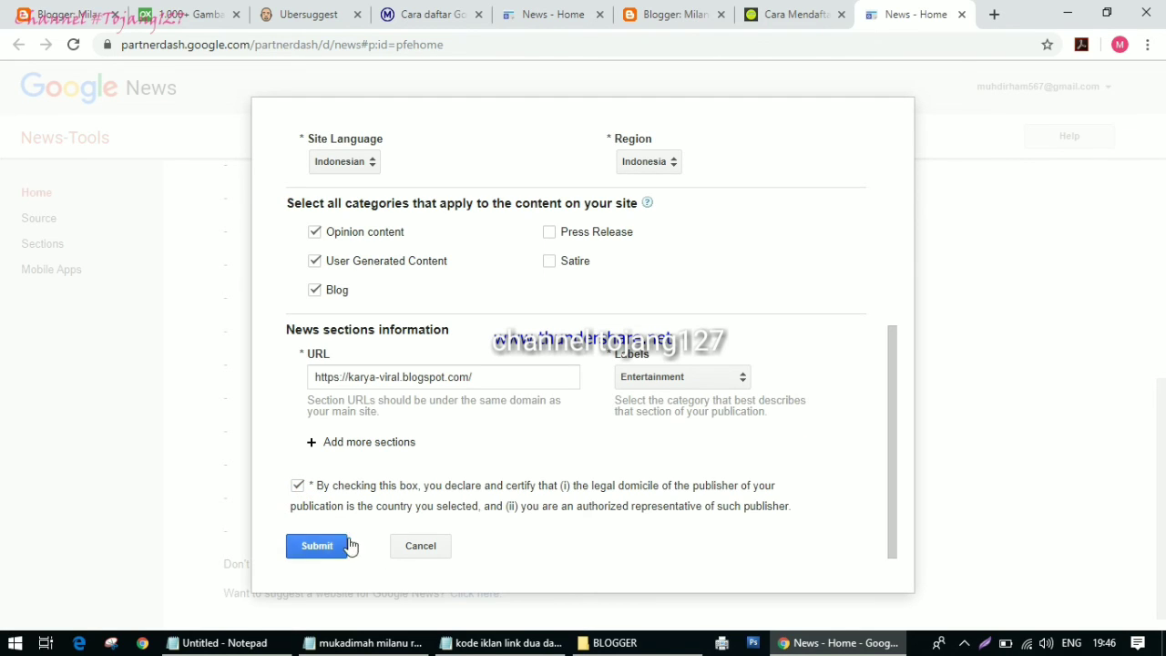
click(319, 552)
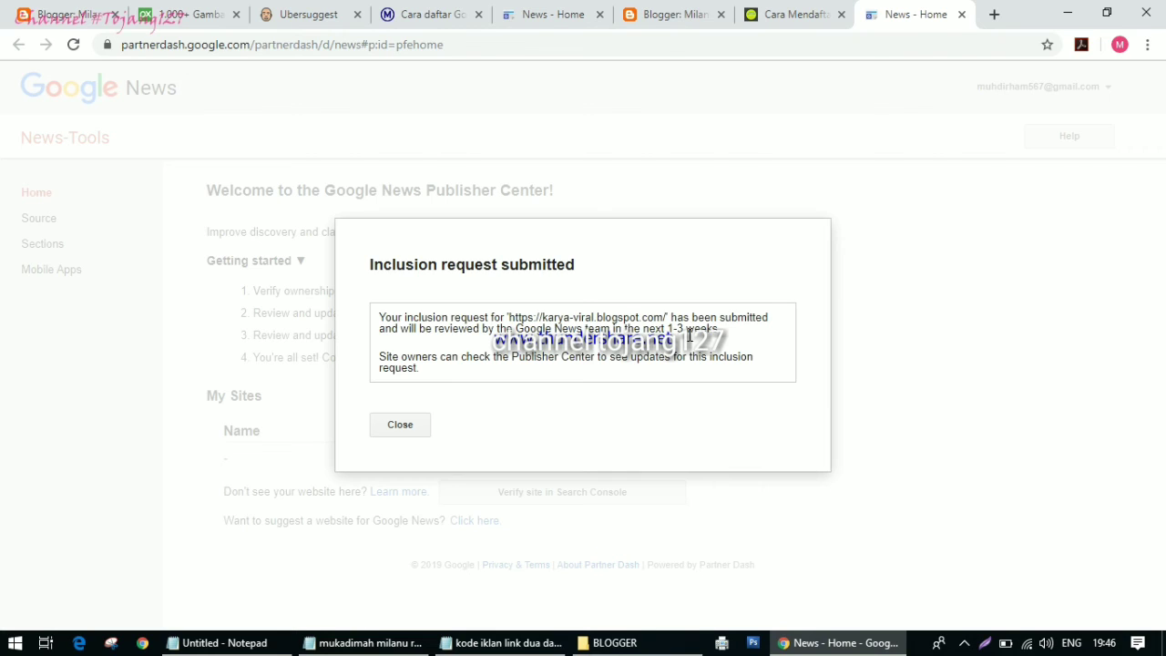
Highlight the review period in the submission notice and return to the Cara Mendaftar Google News article
drag(668, 329, 716, 330)
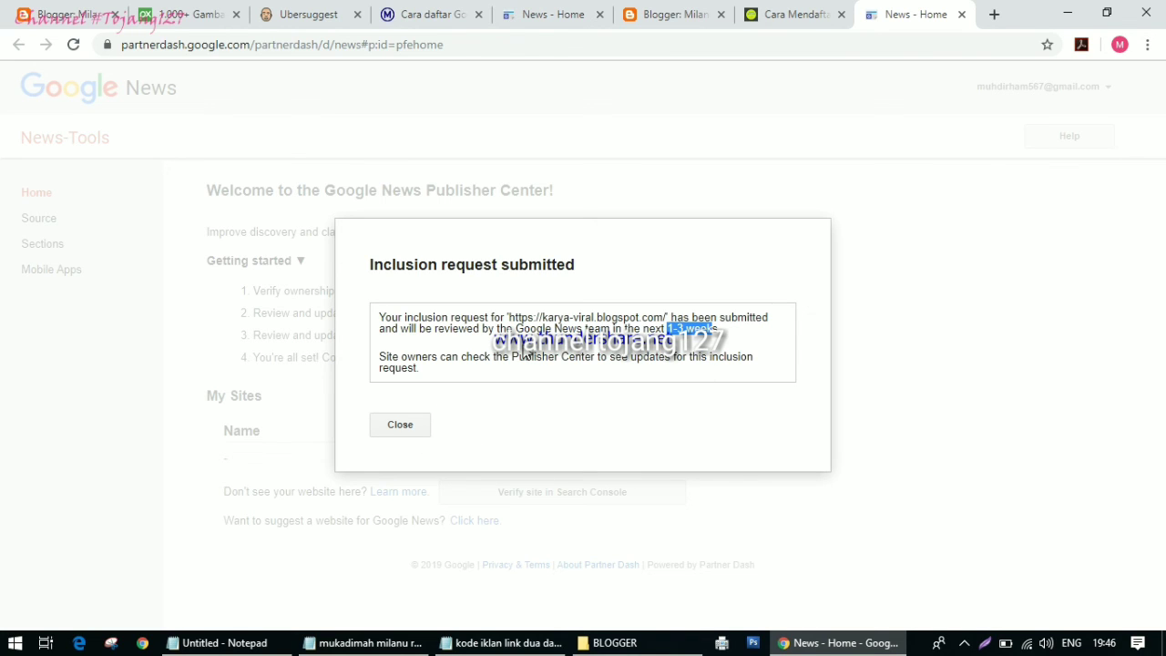
click(793, 15)
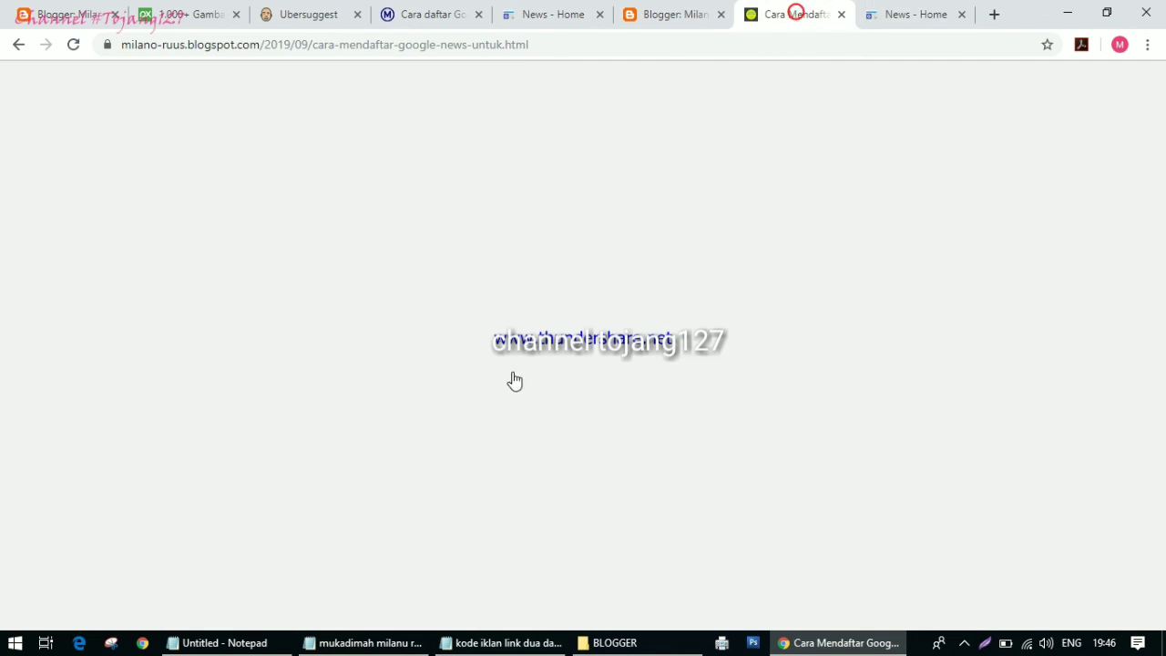
Read the article's final instructions and highlight the status name "Inclusion Request Submintted" in step 5
scroll(504, 381, down, 15)
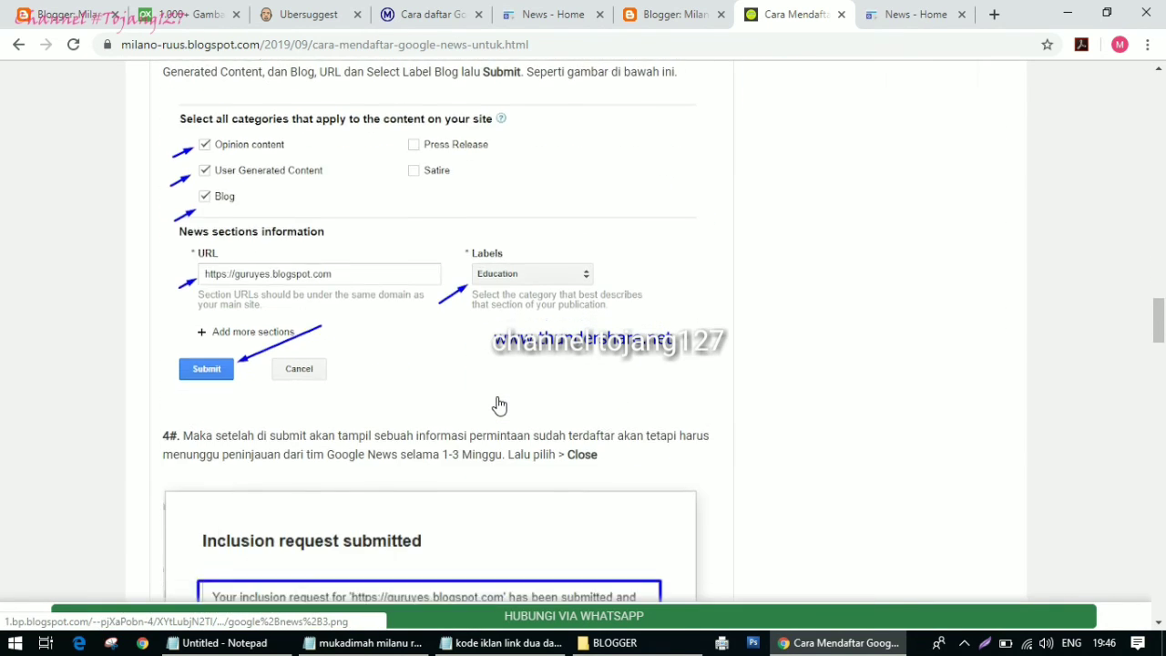
scroll(499, 405, down, 3)
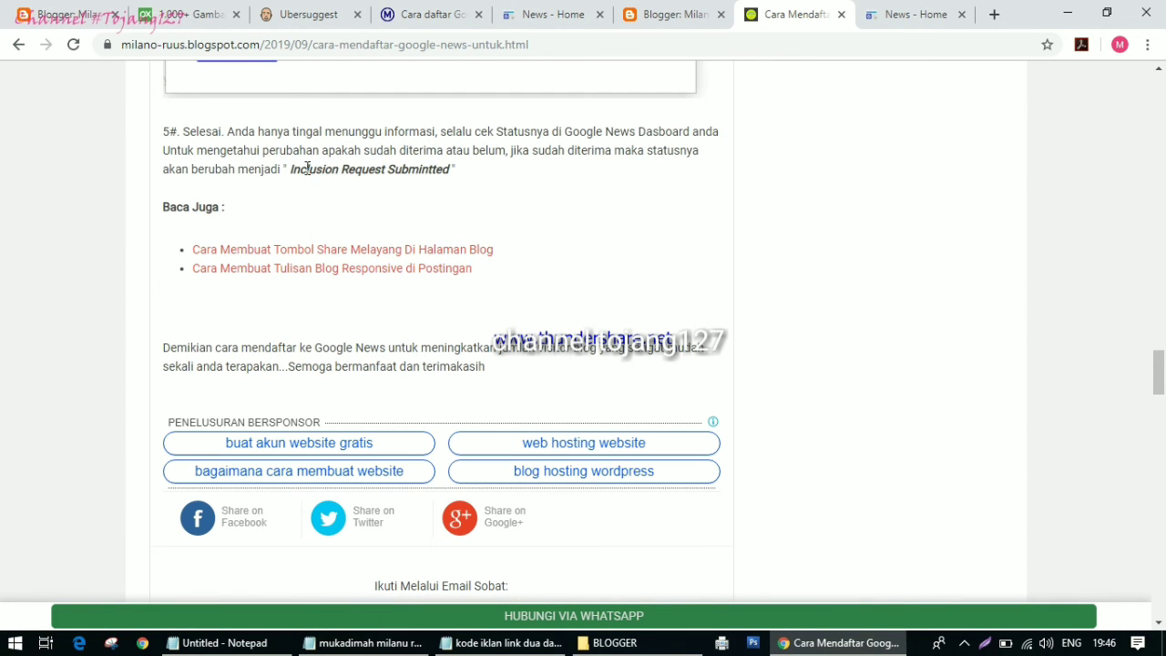
drag(290, 170, 450, 169)
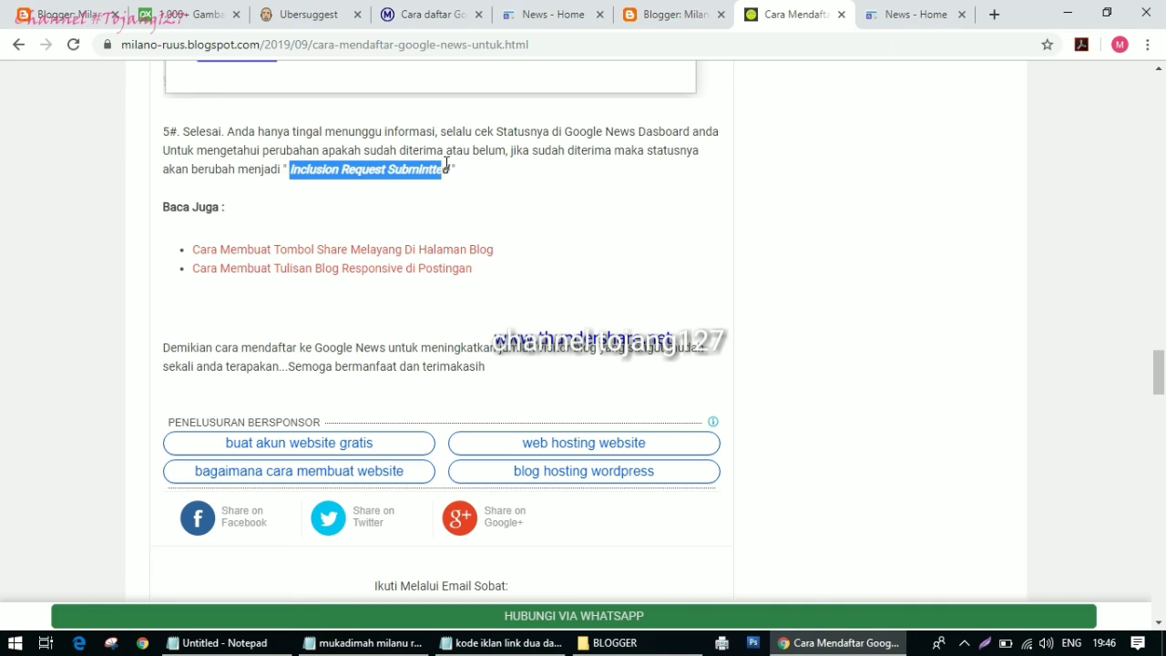
click(484, 173)
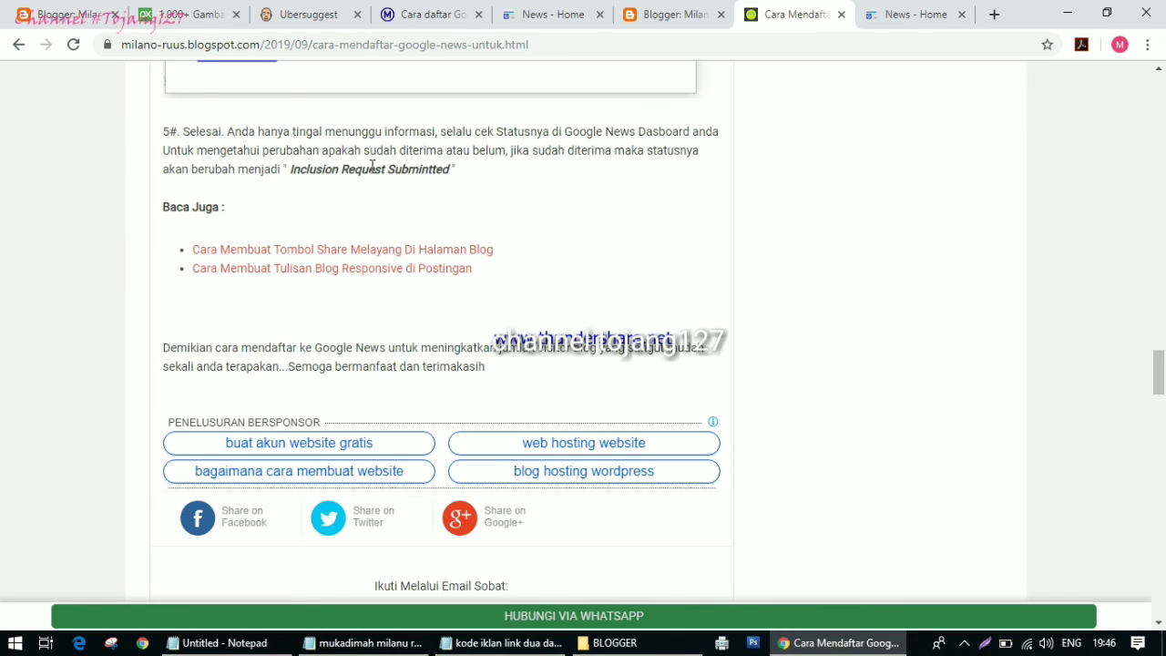
Return to the Google News Publisher Center and close the inclusion request submission notice
click(900, 17)
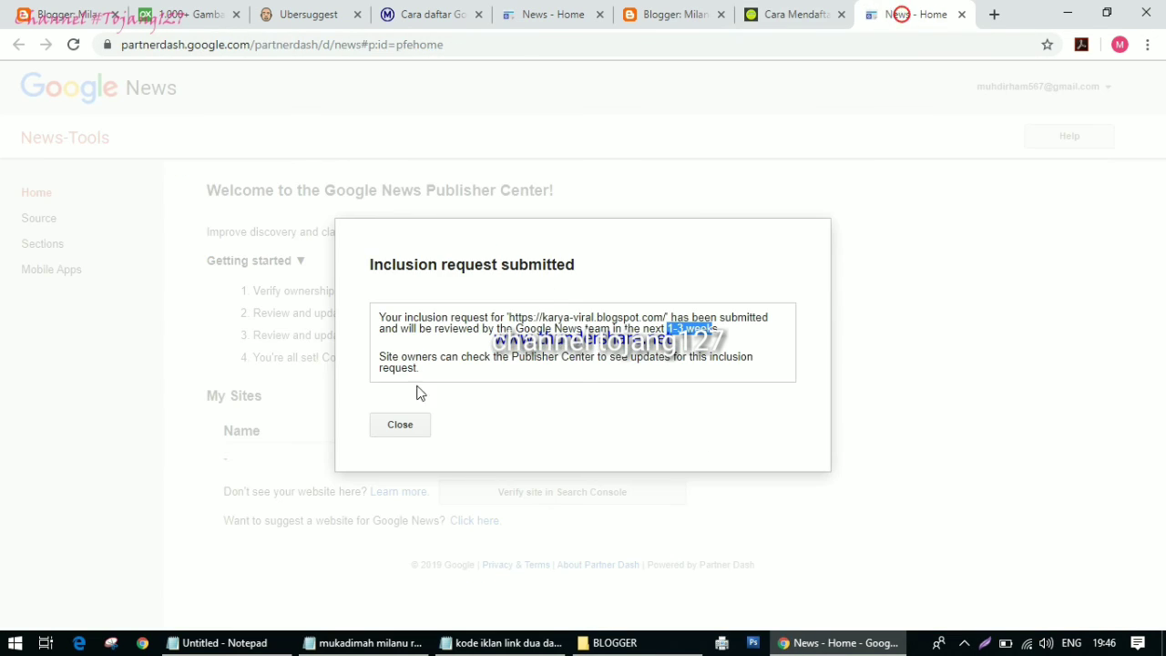
click(411, 424)
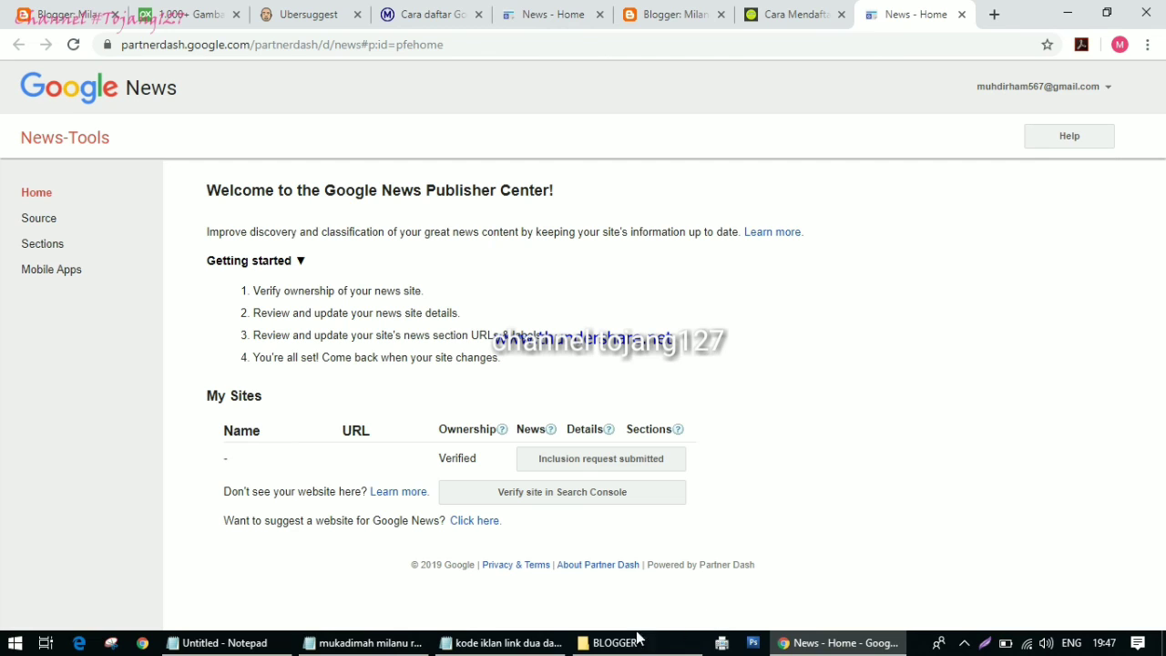
click(965, 644)
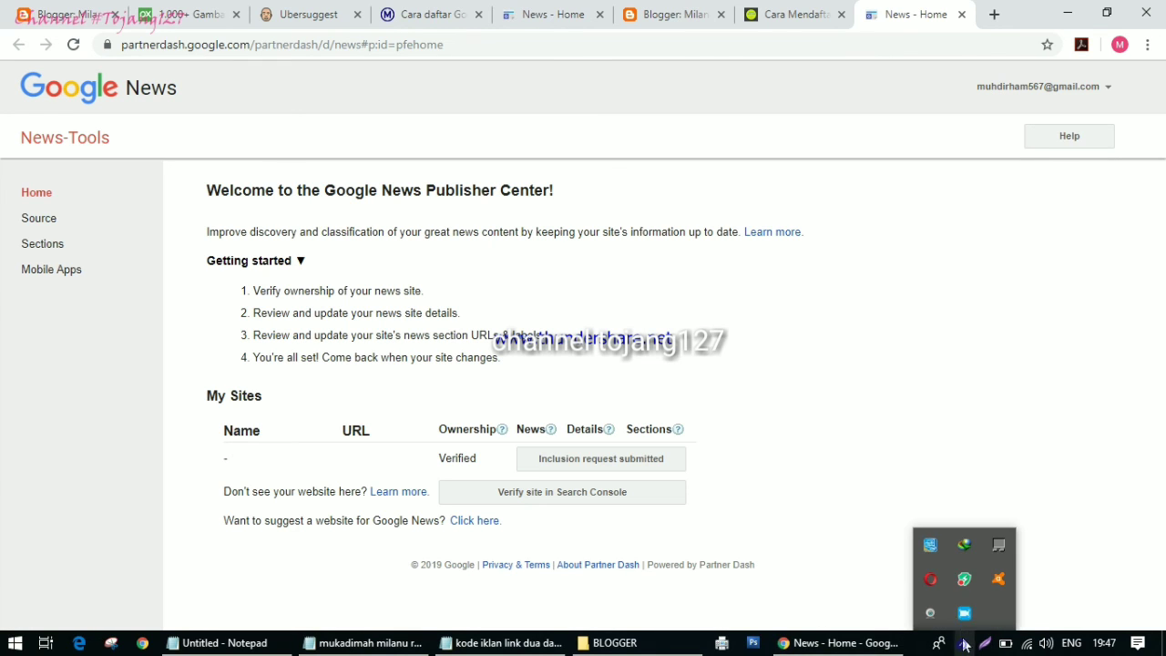
click(969, 616)
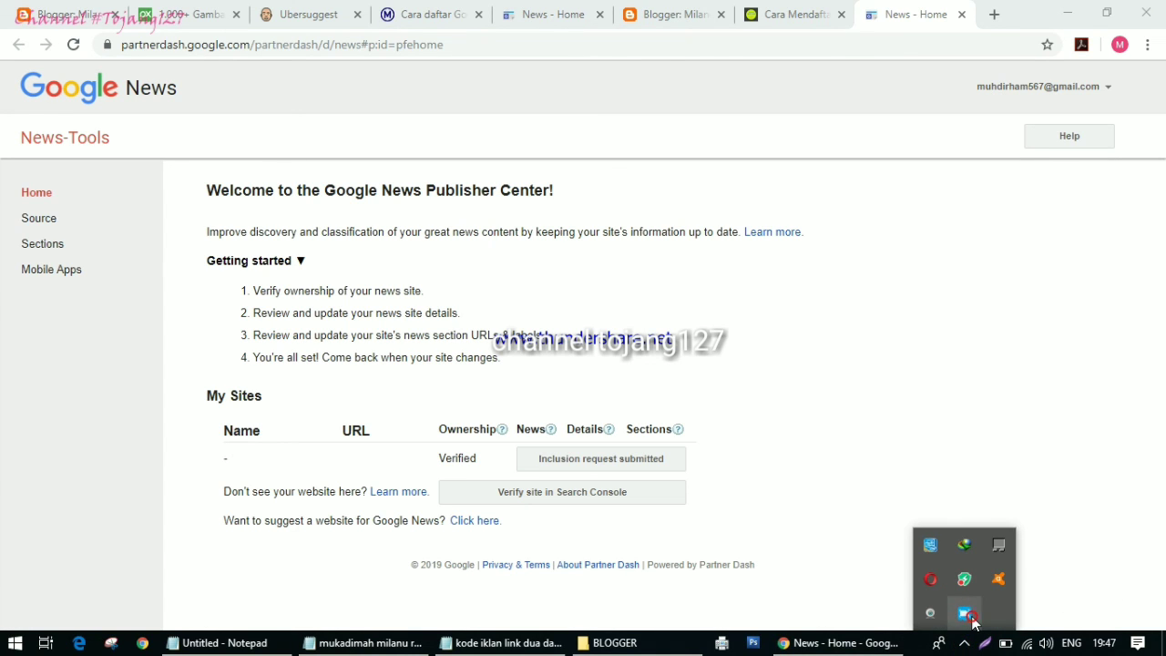